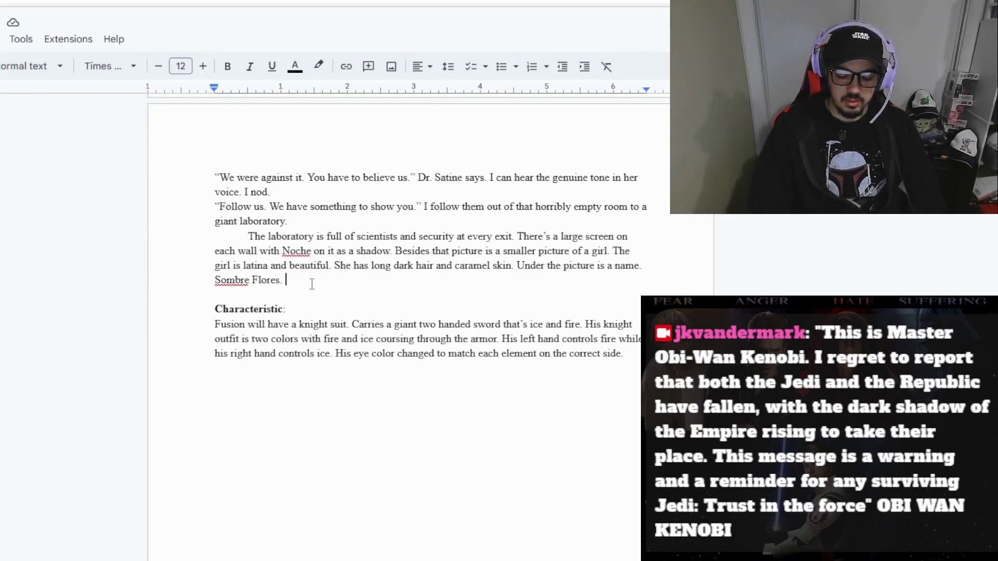
- Add blank lines after the Sombre Flores paragraph and return to the end of that line
key(Return)
key(Return)
key(Return)
key(Up)
key(Up)
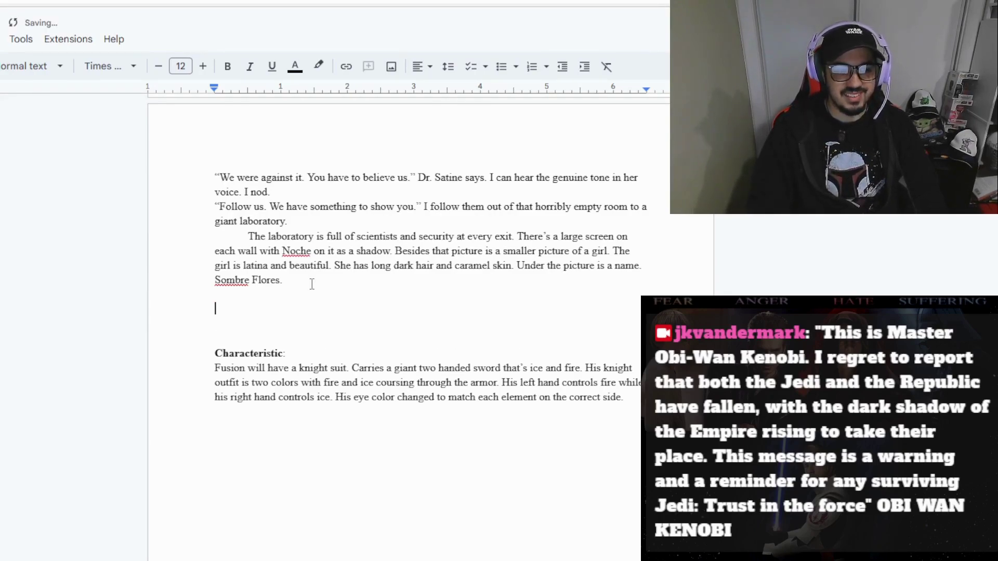
click(311, 284)
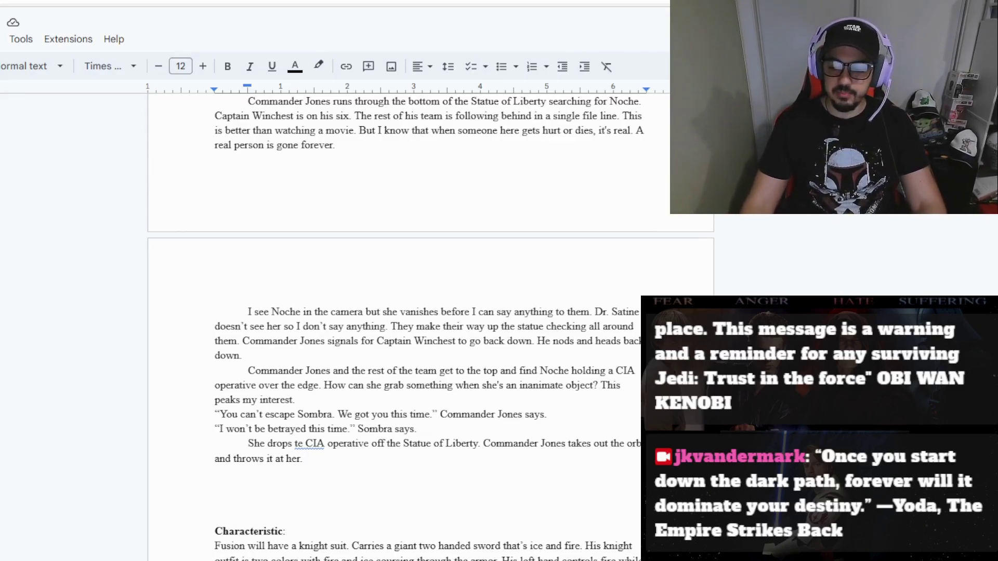
- Reread the title and Prologue, highlighting the Prologue's closing sentence
scroll(431, 326, up, 15)
scroll(431, 326, up, 10)
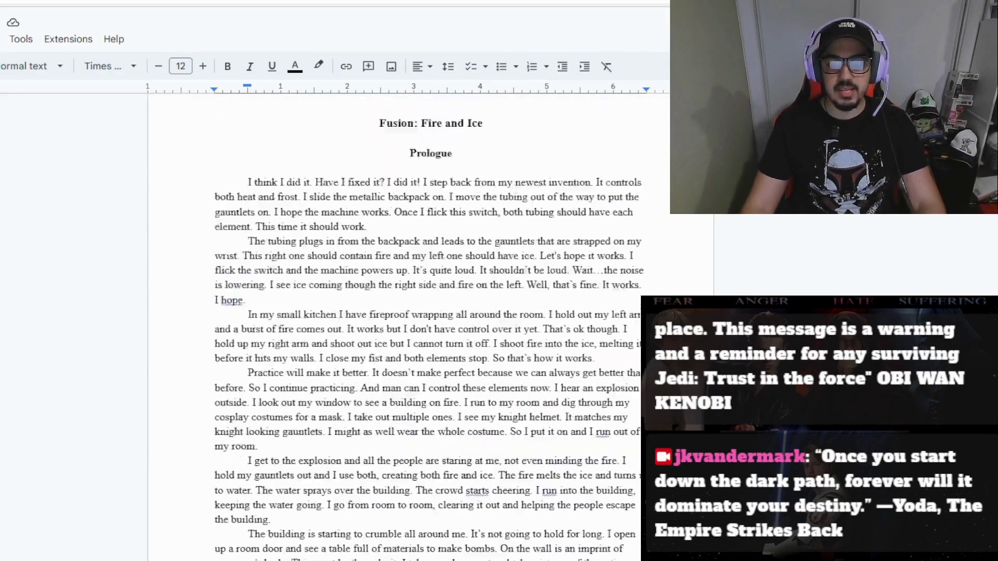
scroll(430, 326, down, 1)
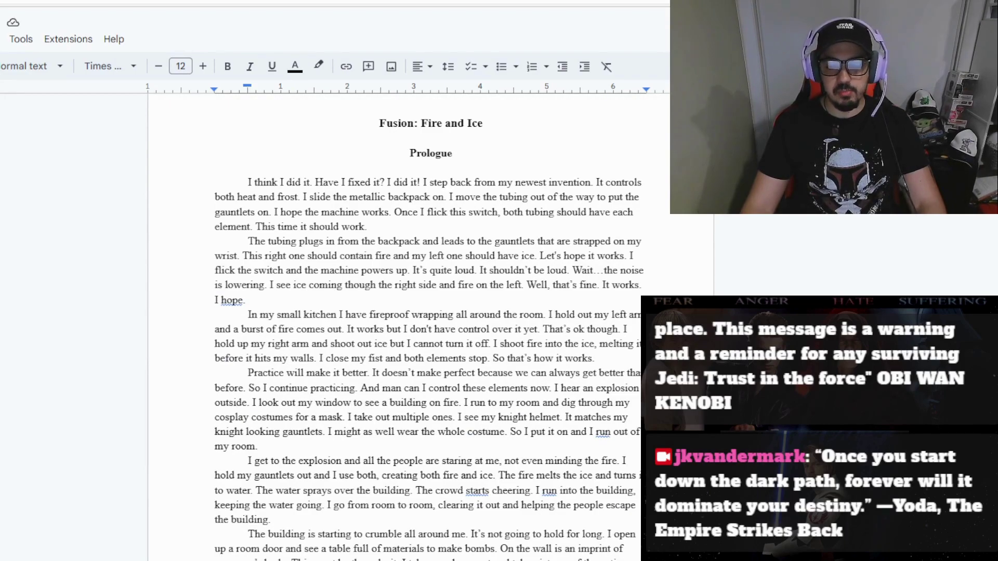
scroll(430, 326, down, 15)
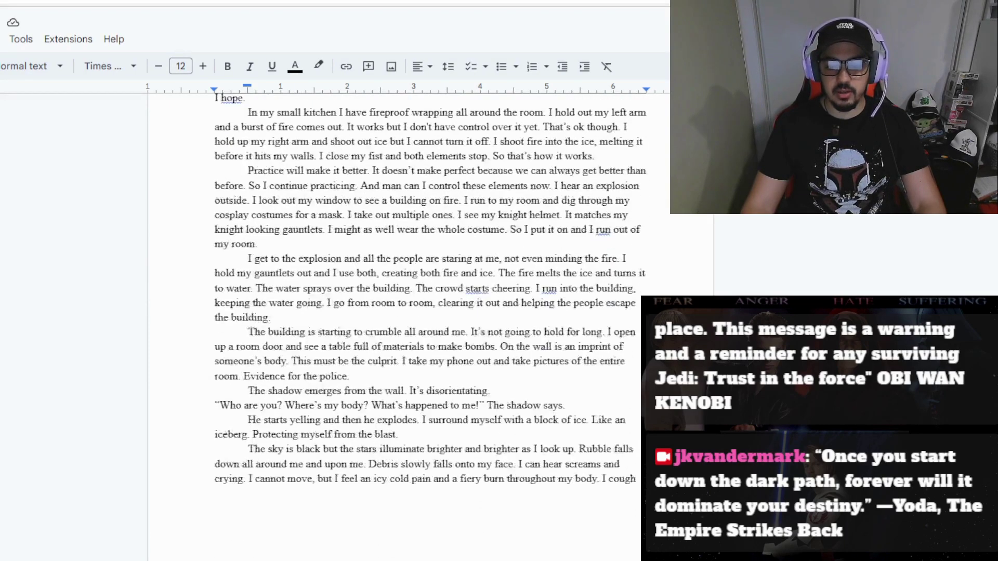
scroll(430, 327, down, 5)
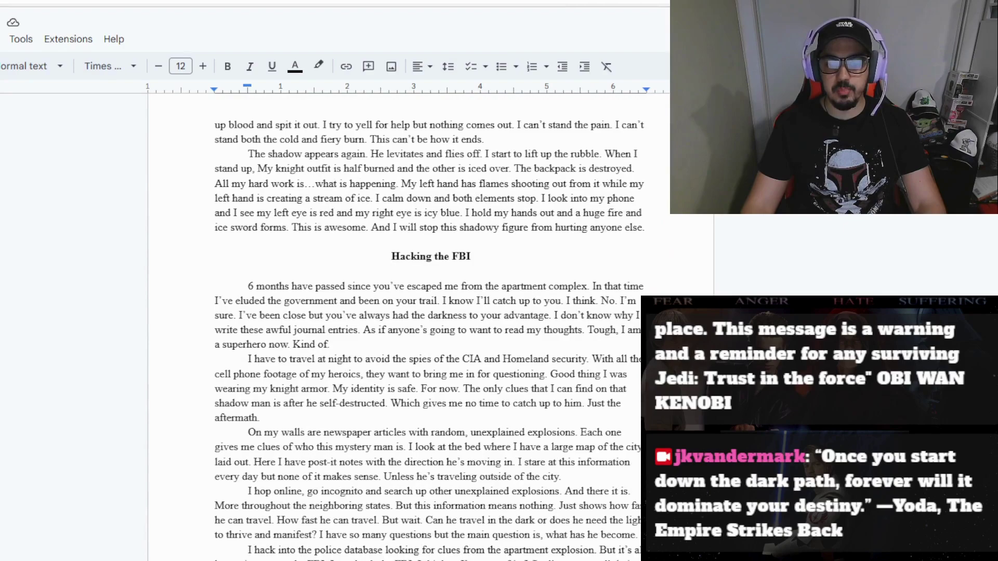
scroll(430, 327, up, 8)
scroll(431, 326, up, 3)
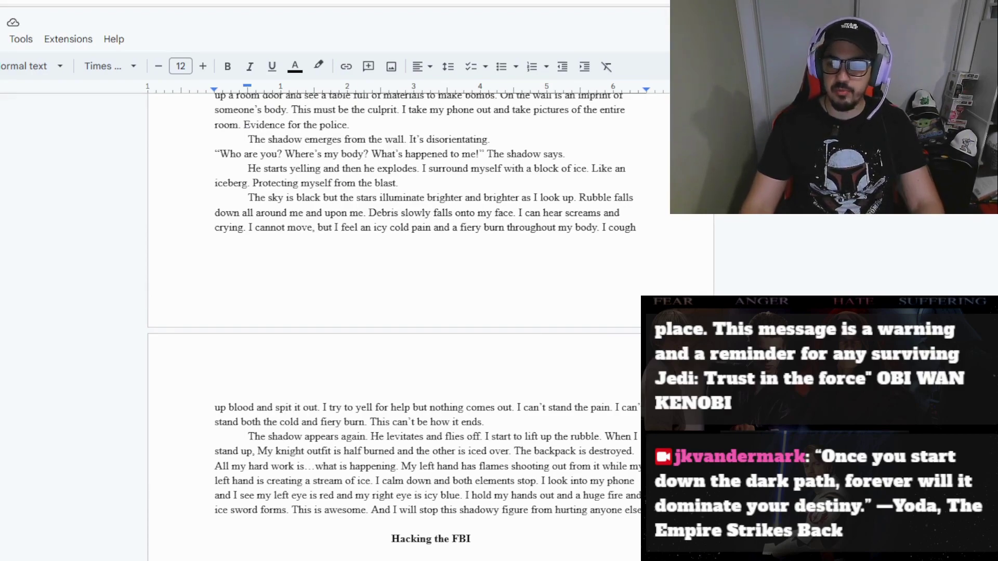
scroll(393, 327, down, 3)
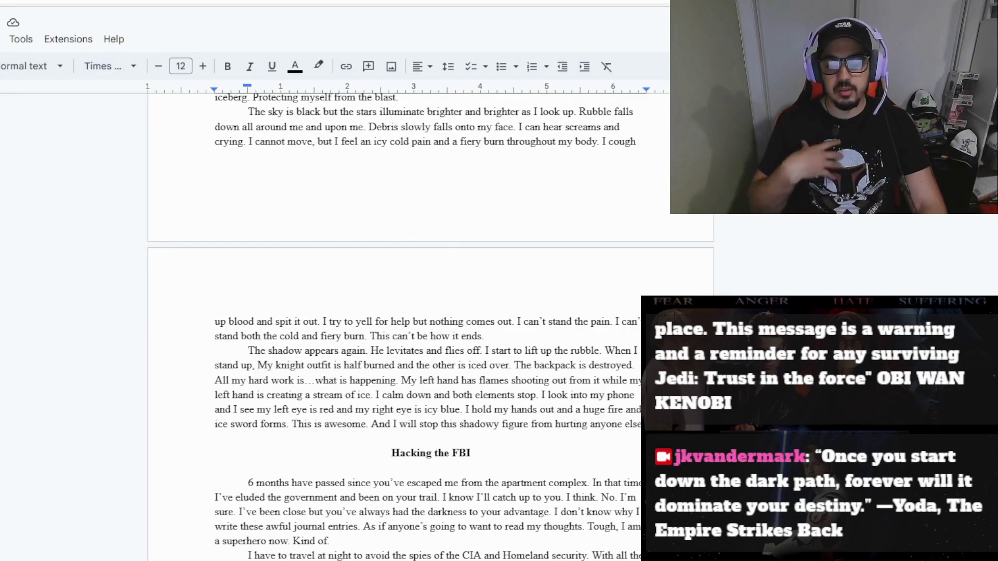
scroll(426, 328, up, 20)
scroll(426, 328, down, 20)
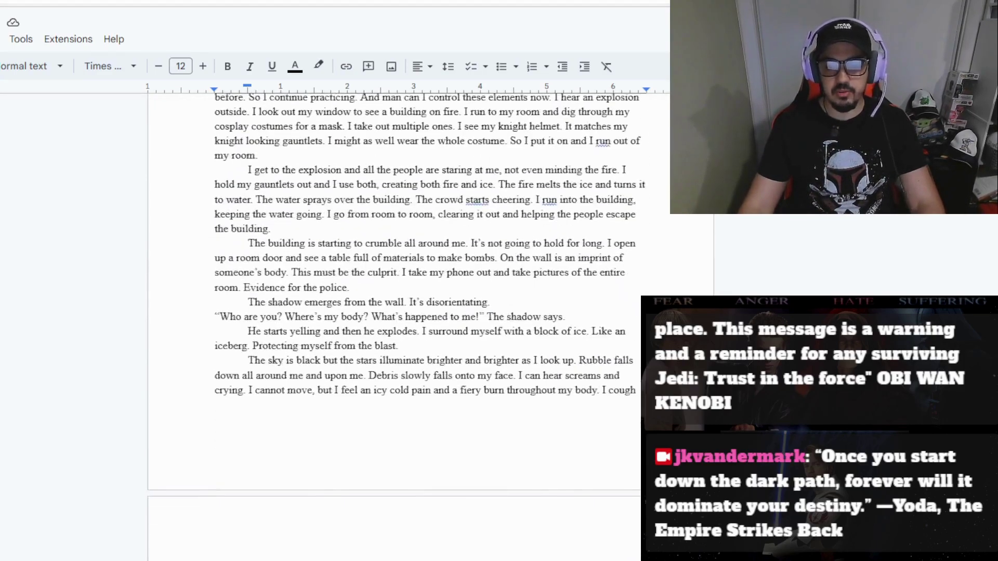
scroll(426, 327, down, 5)
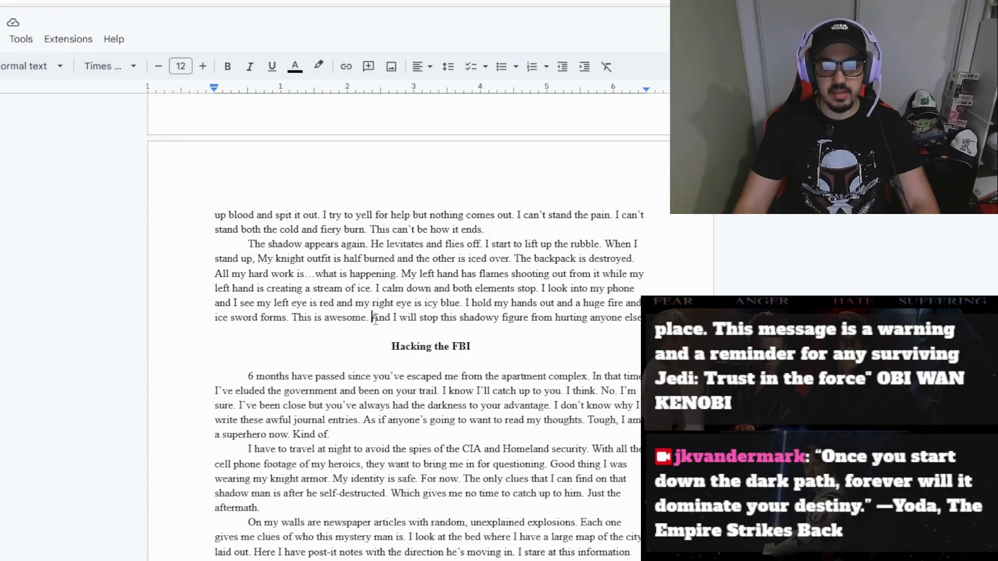
drag(371, 318, 640, 318)
- Highlight the opening paragraphs of the Hacking the FBI chapter for review
scroll(429, 325, down, 5)
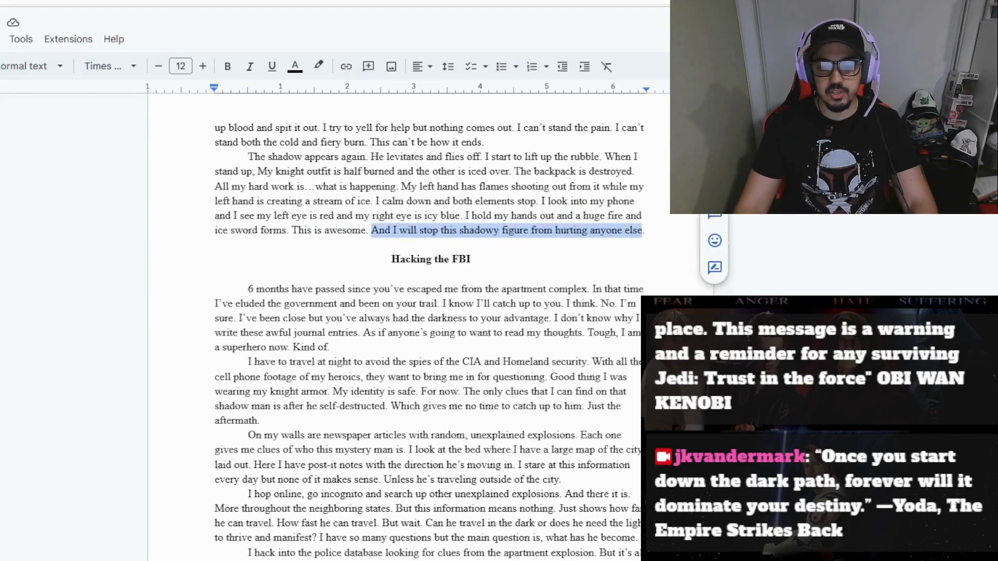
scroll(429, 325, up, 2)
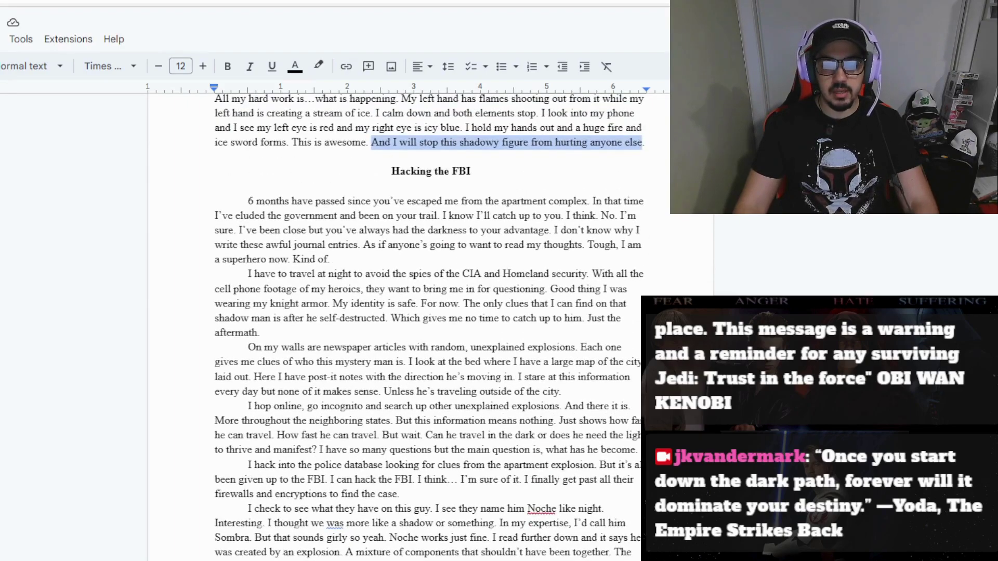
drag(253, 202, 591, 555)
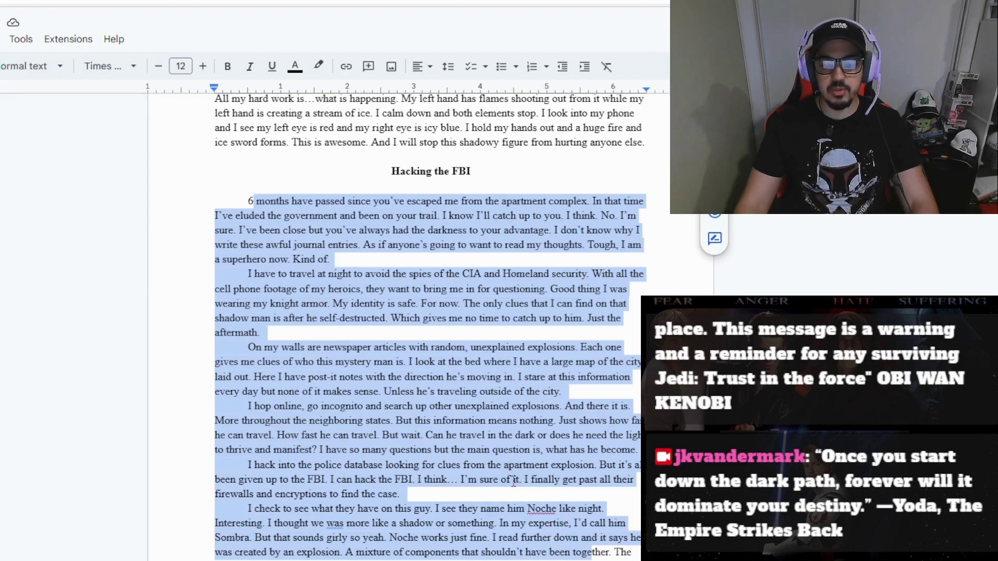
click(493, 450)
scroll(493, 450, down, 3)
drag(419, 333, 600, 334)
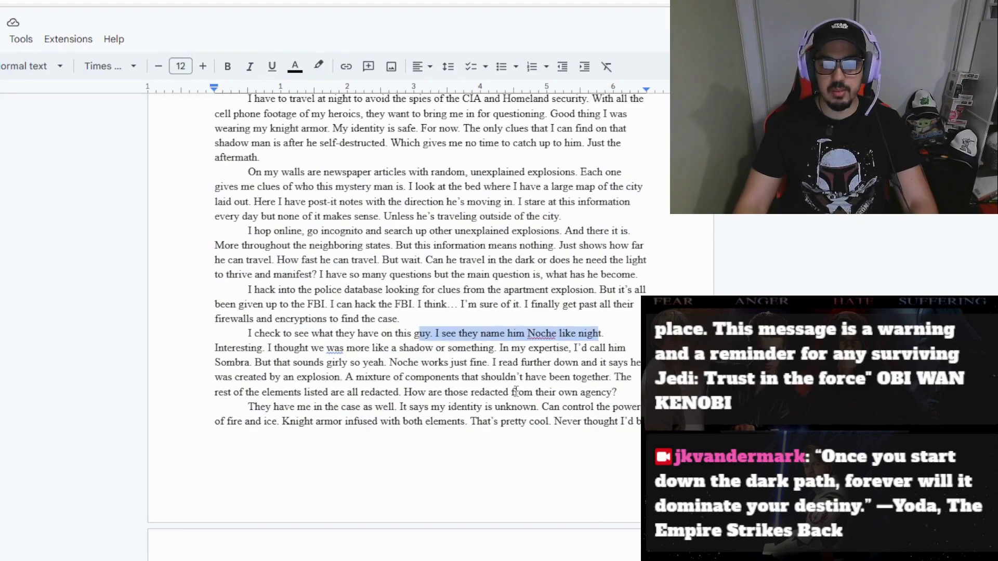
scroll(520, 383, down, 7)
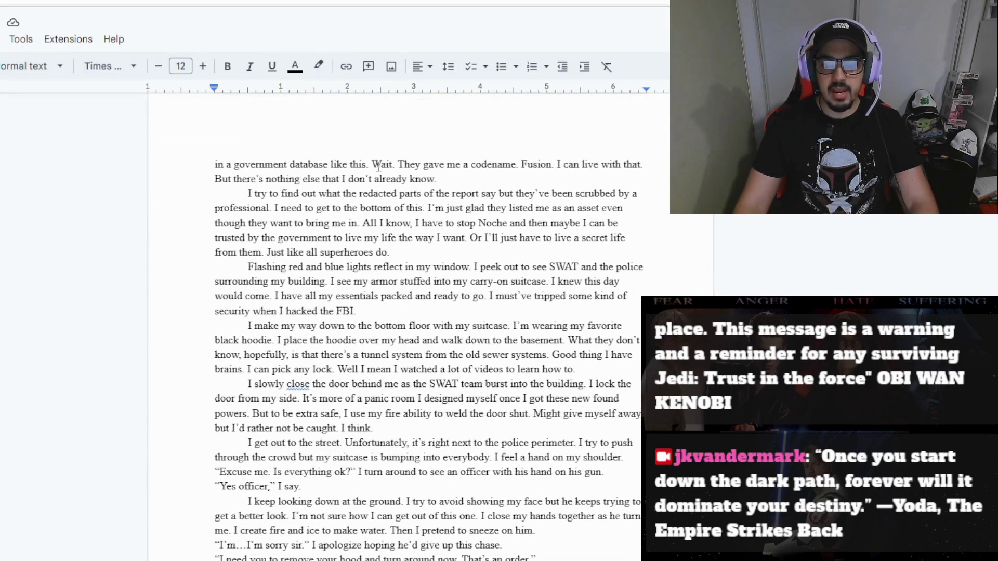
drag(372, 166, 571, 170)
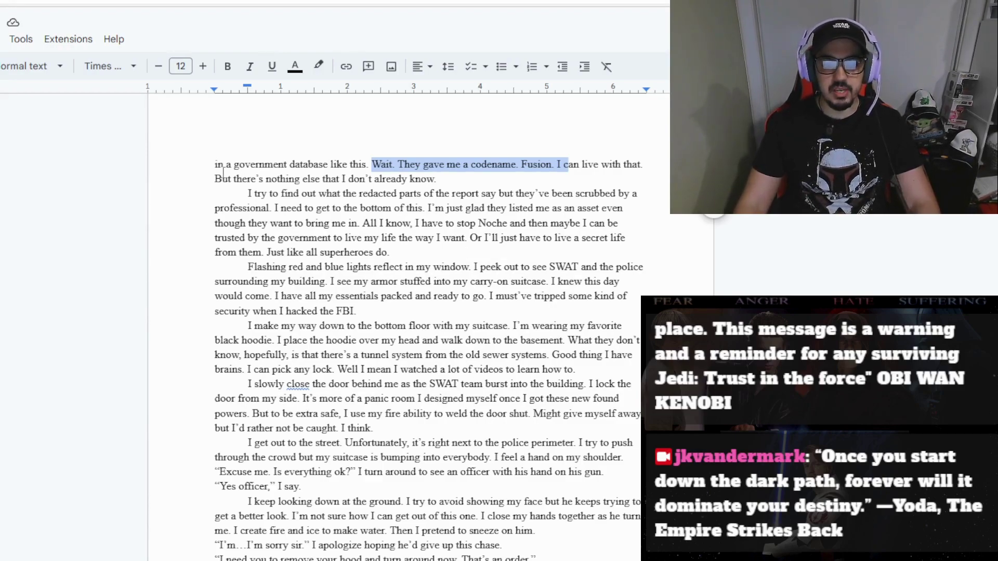
drag(235, 178, 559, 502)
scroll(493, 403, down, 3)
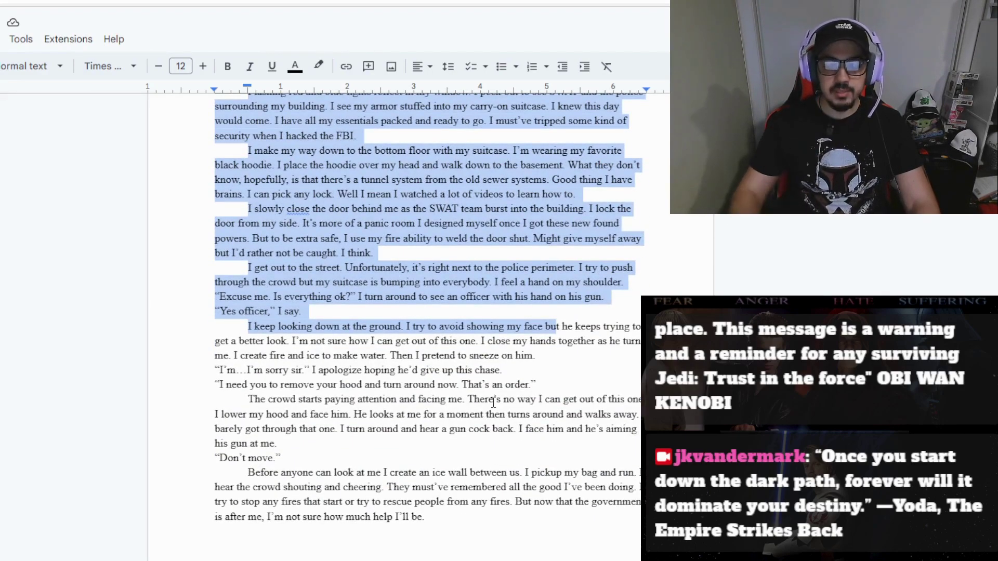
click(382, 254)
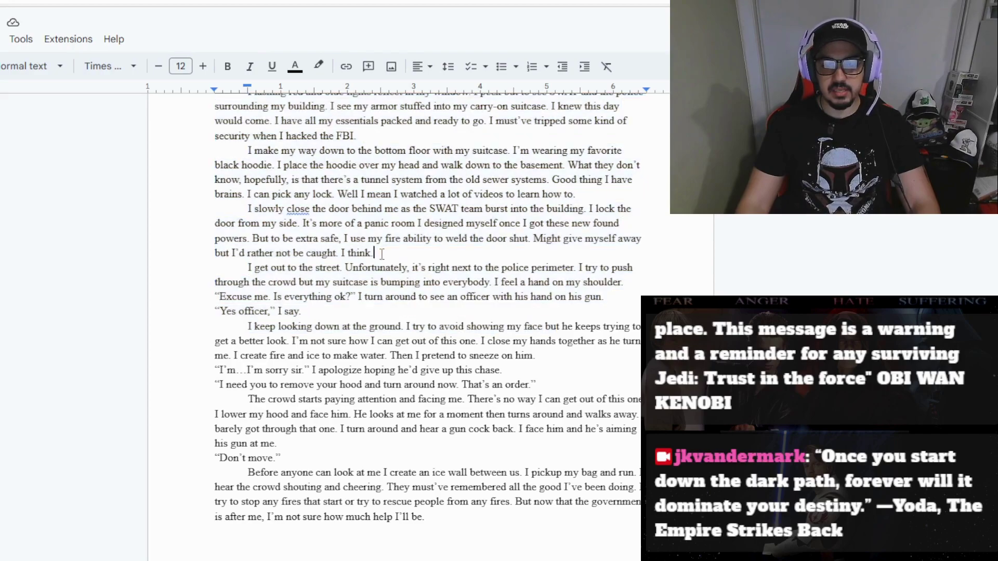
drag(362, 267, 531, 359)
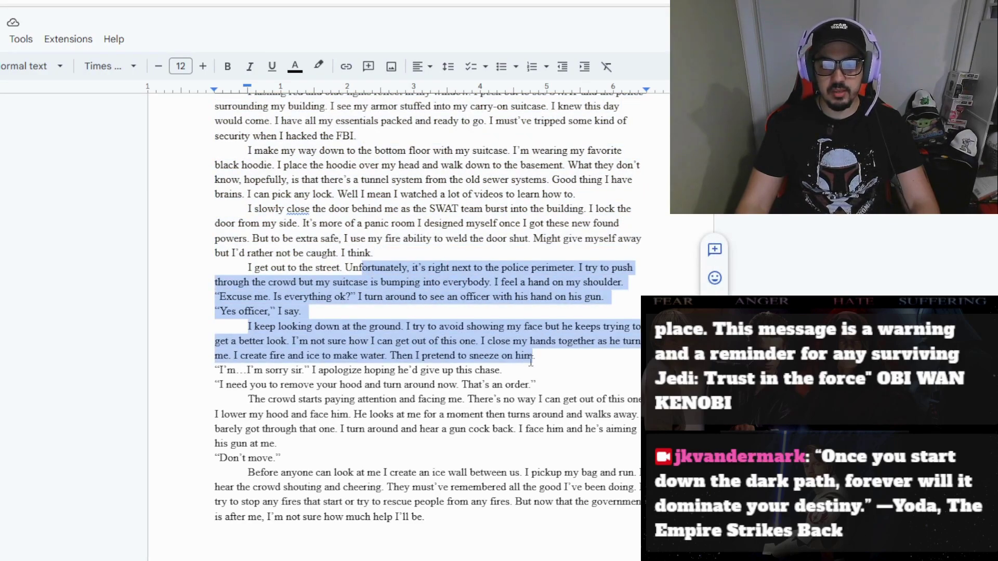
scroll(484, 419, down, 3)
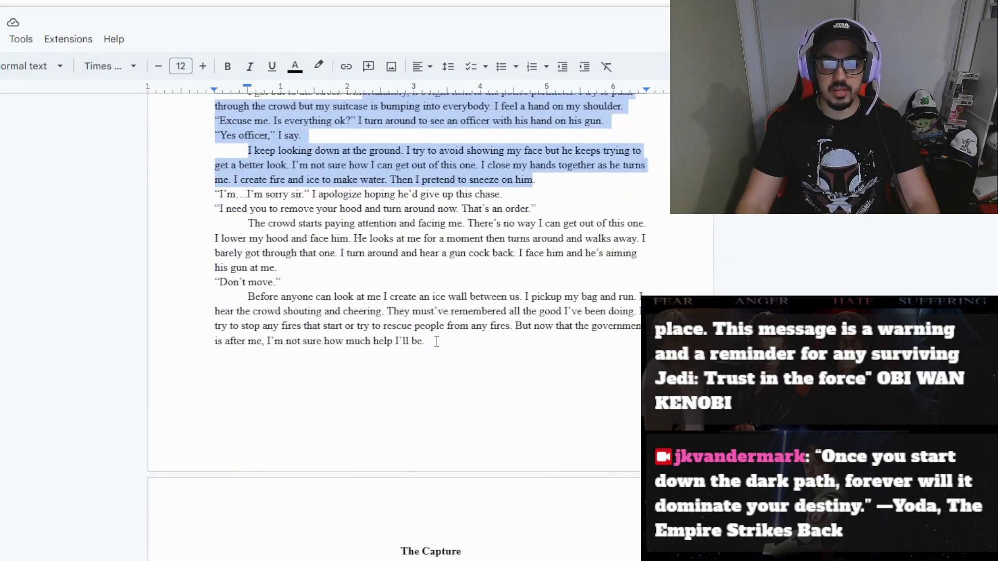
drag(239, 296, 448, 338)
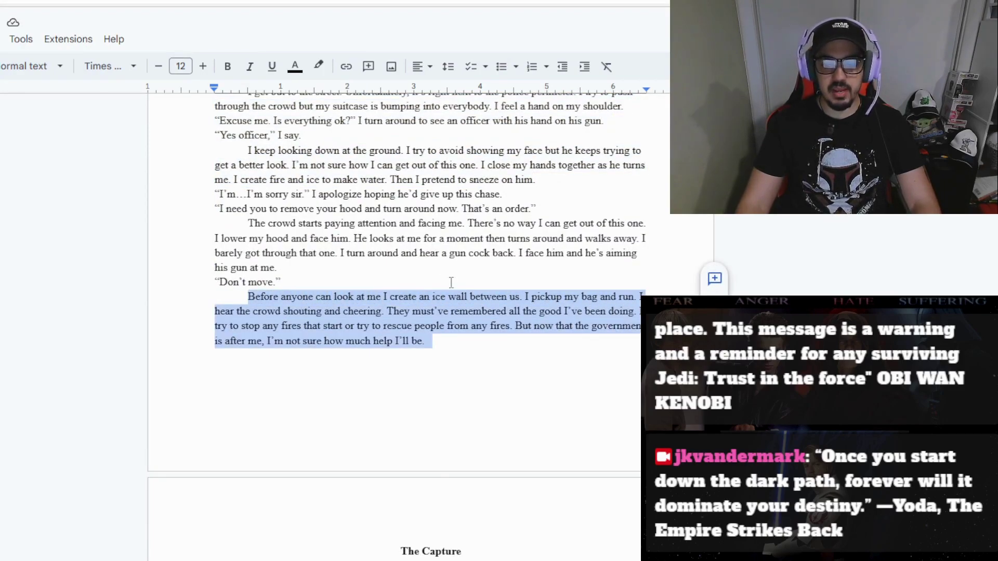
scroll(371, 333, down, 3)
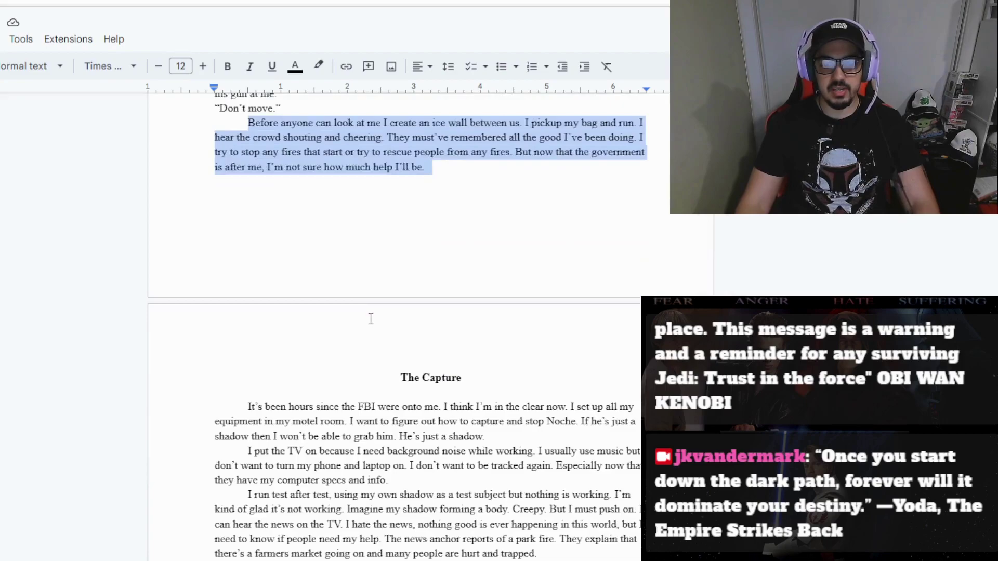
scroll(496, 246, down, 5)
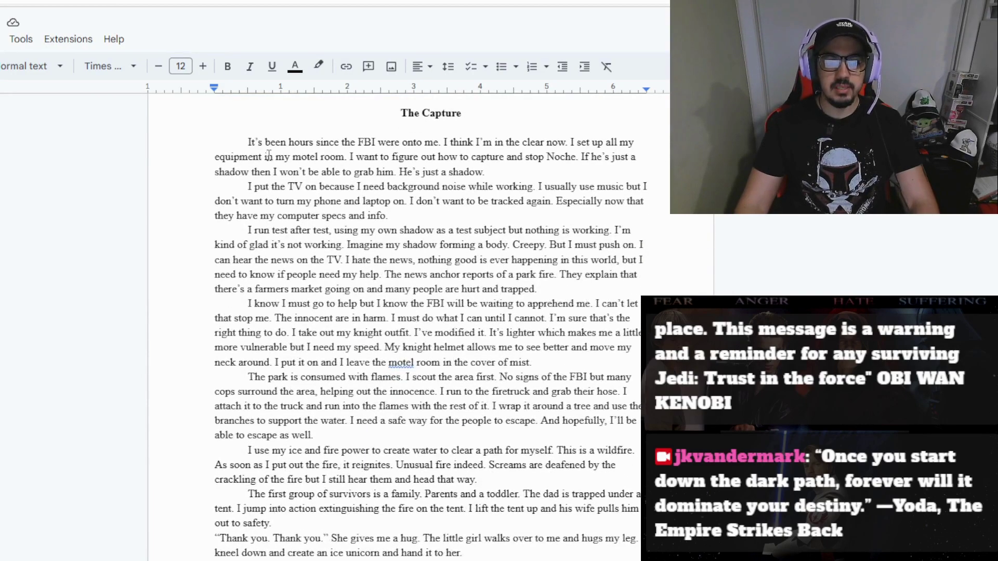
drag(248, 142, 653, 293)
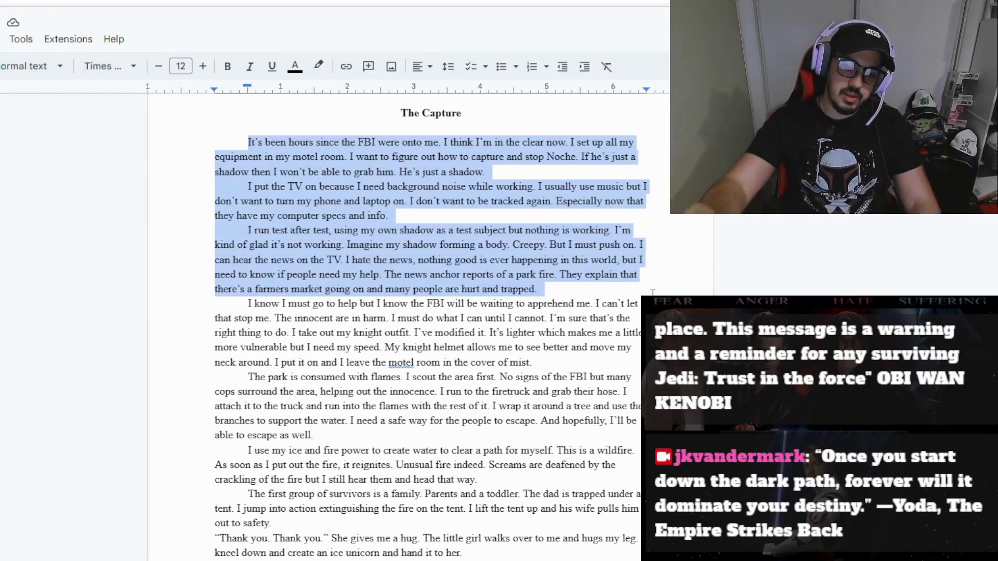
click(507, 317)
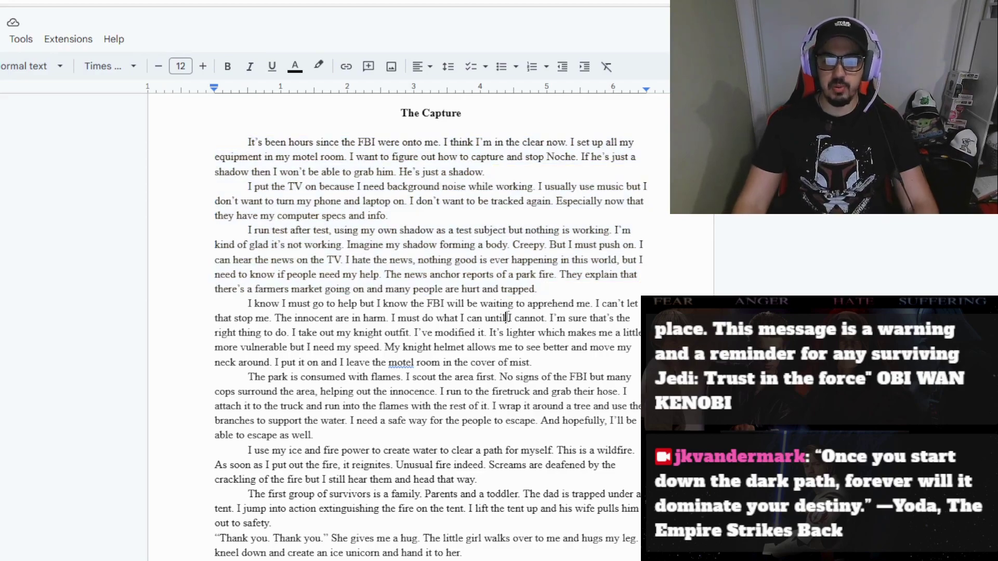
scroll(507, 317, down, 7)
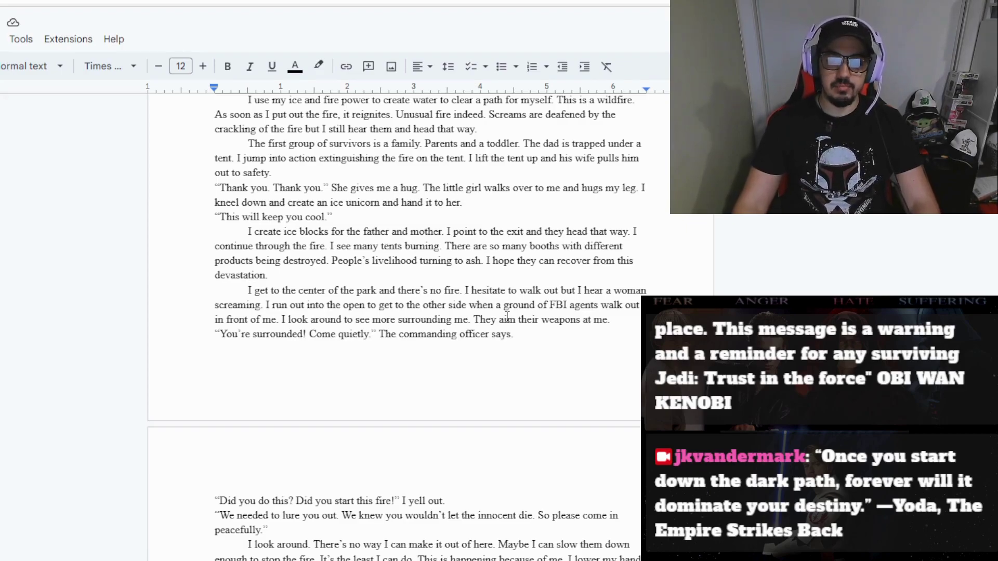
scroll(508, 317, down, 8)
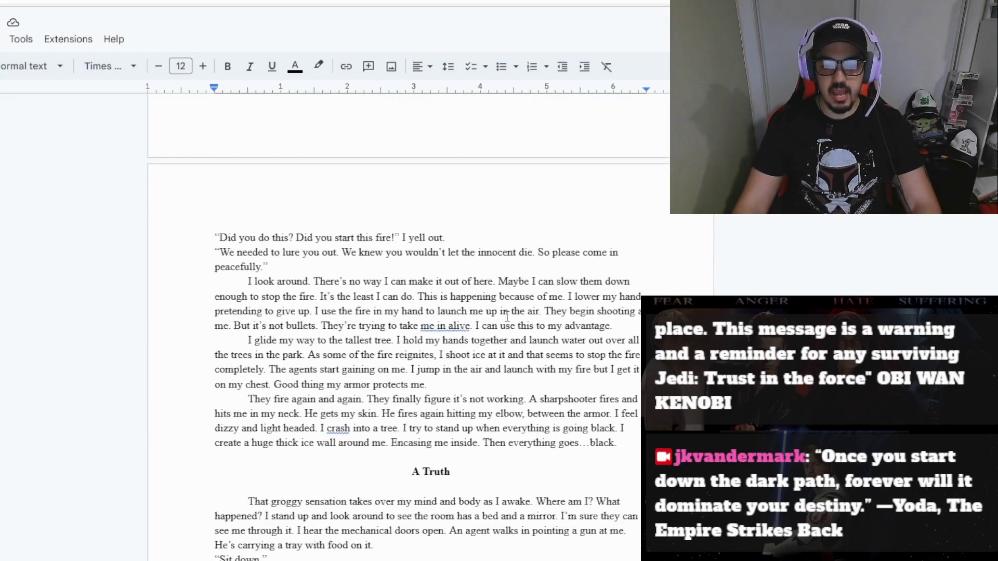
scroll(507, 315, down, 16)
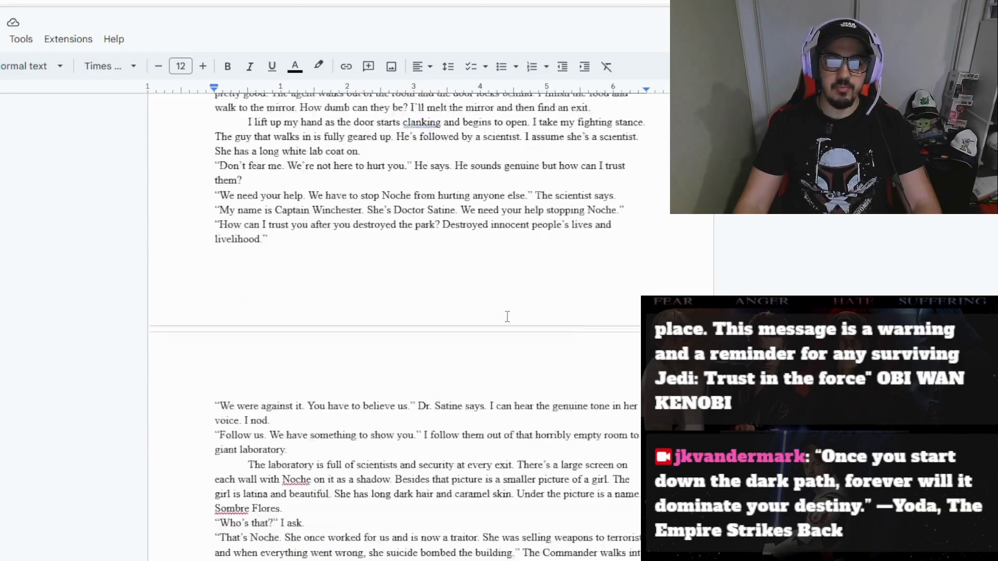
scroll(507, 317, down, 2)
scroll(507, 316, up, 2)
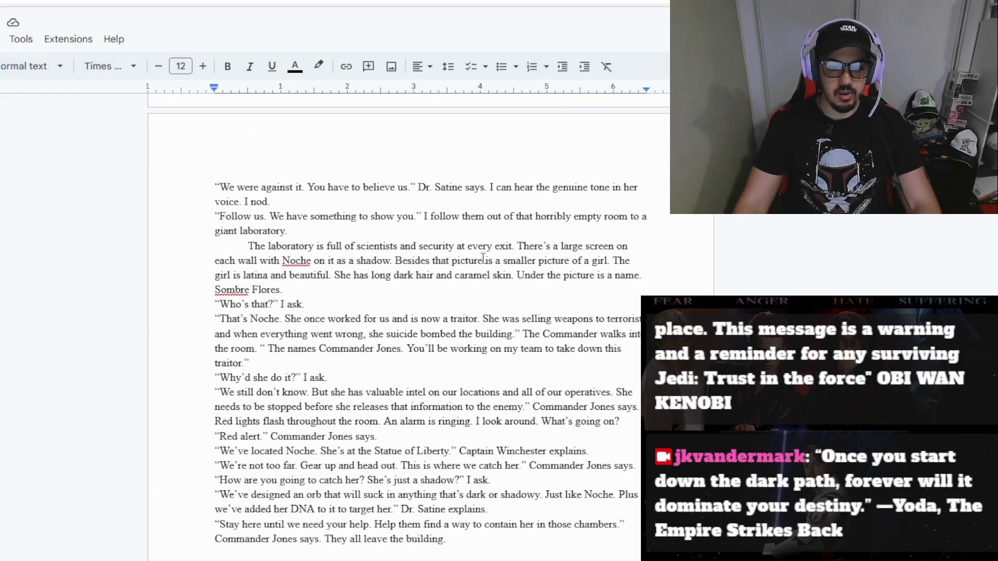
drag(215, 290, 285, 289)
click(433, 290)
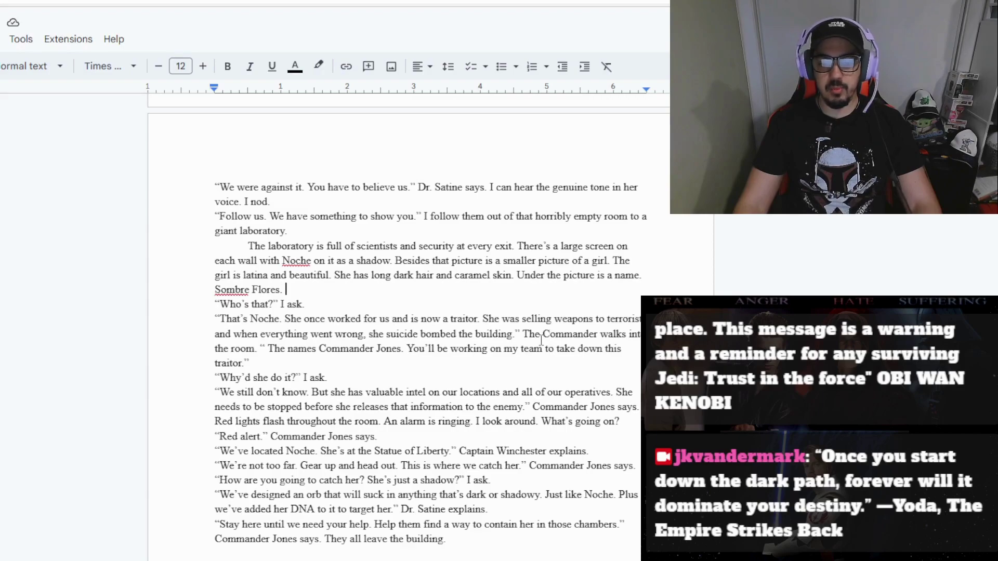
scroll(484, 346, down, 5)
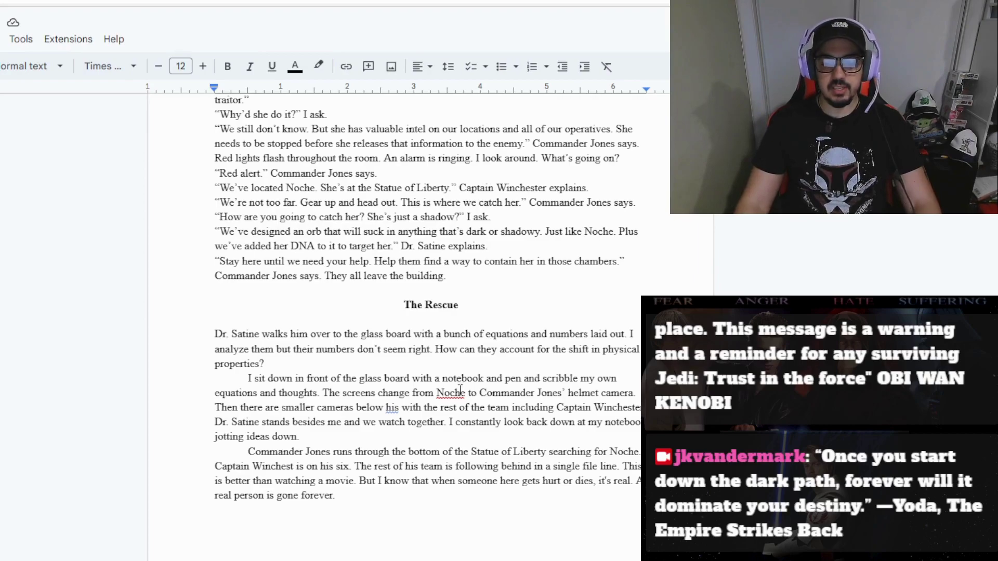
scroll(453, 388, down, 5)
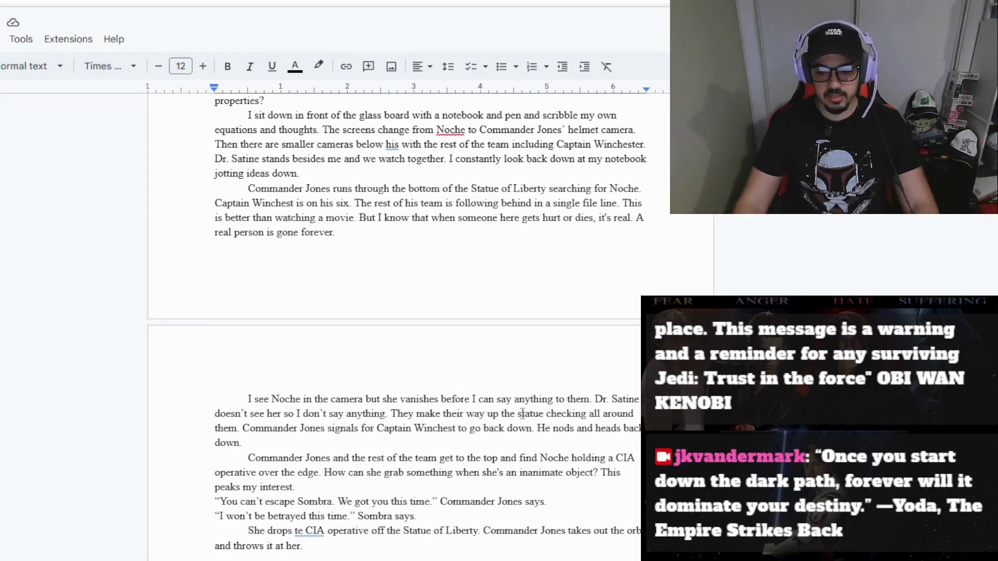
scroll(516, 415, down, 2)
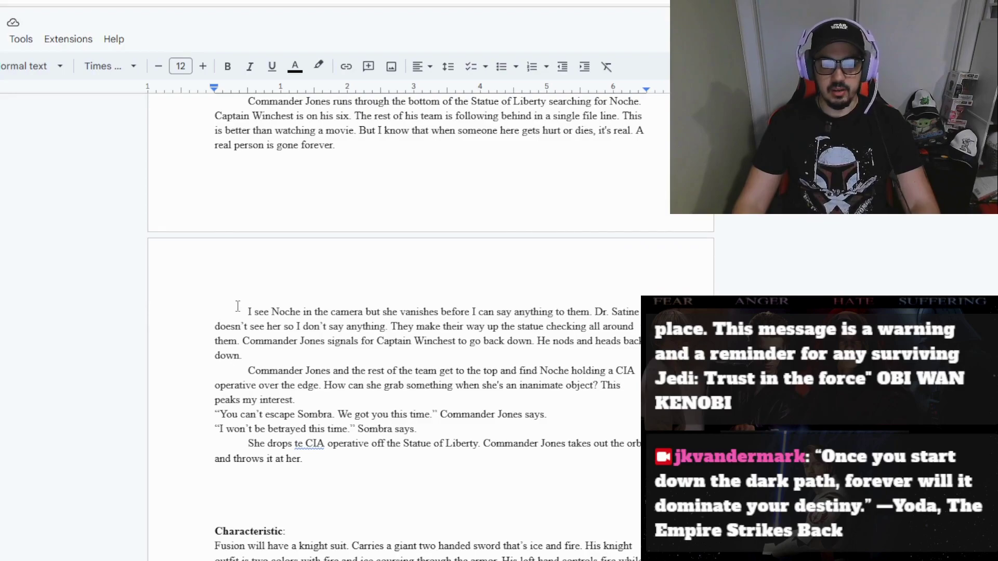
drag(240, 311, 349, 457)
click(291, 458)
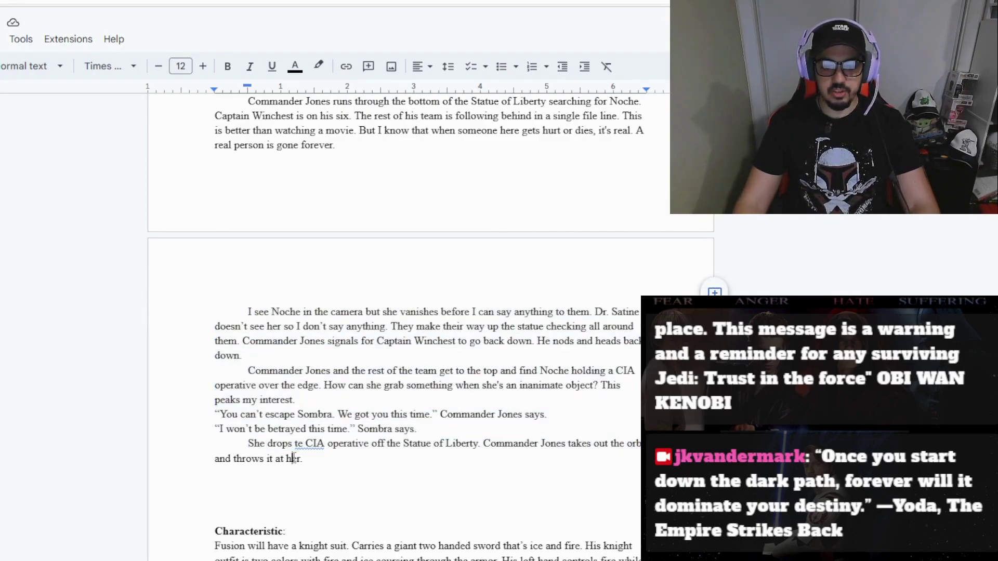